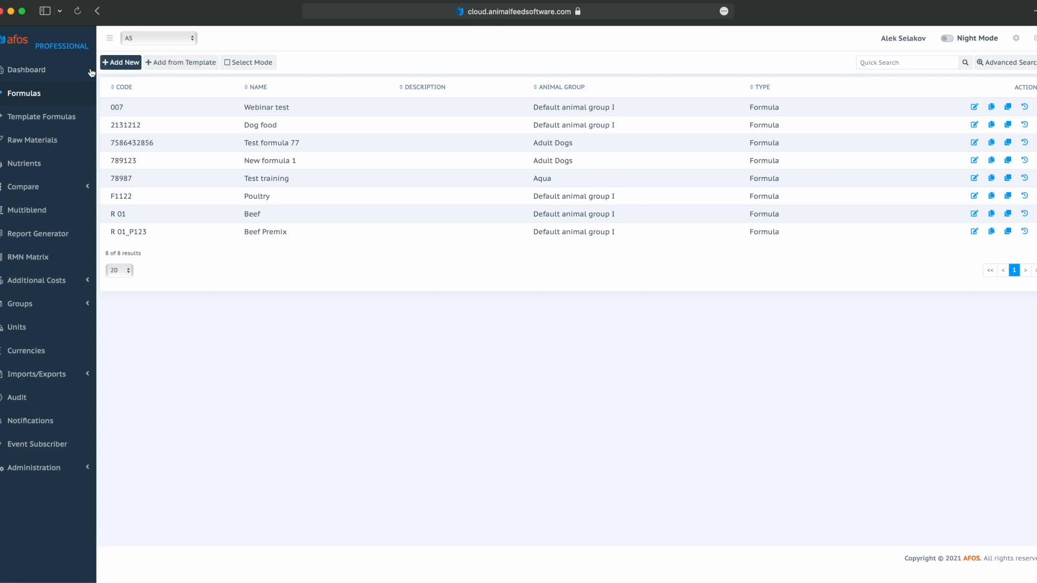
# - Go to the dashboard and start adding a new formula to the formula tree
pyautogui.click(61, 75)
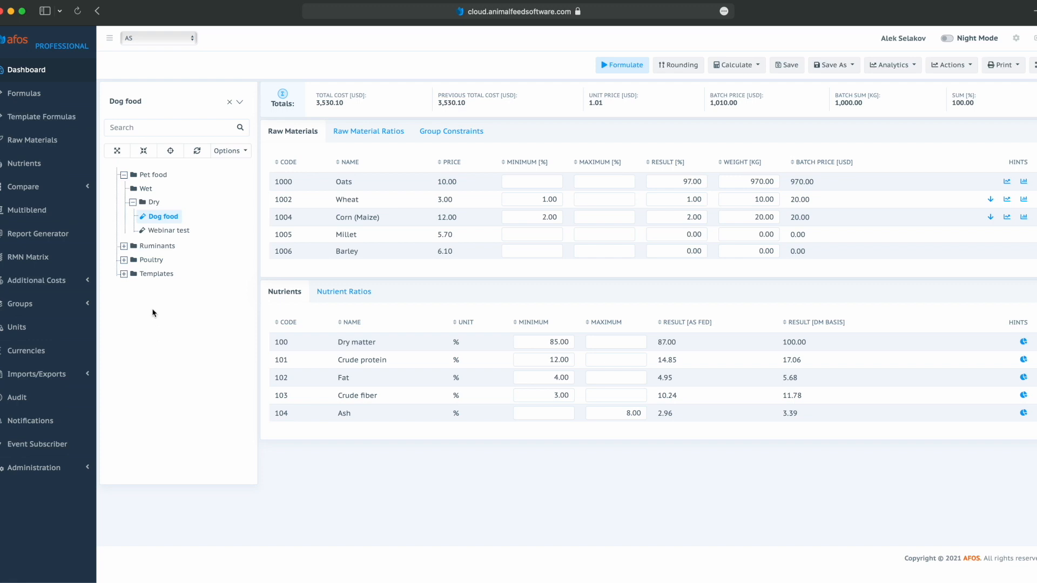
pyautogui.rightClick(155, 279)
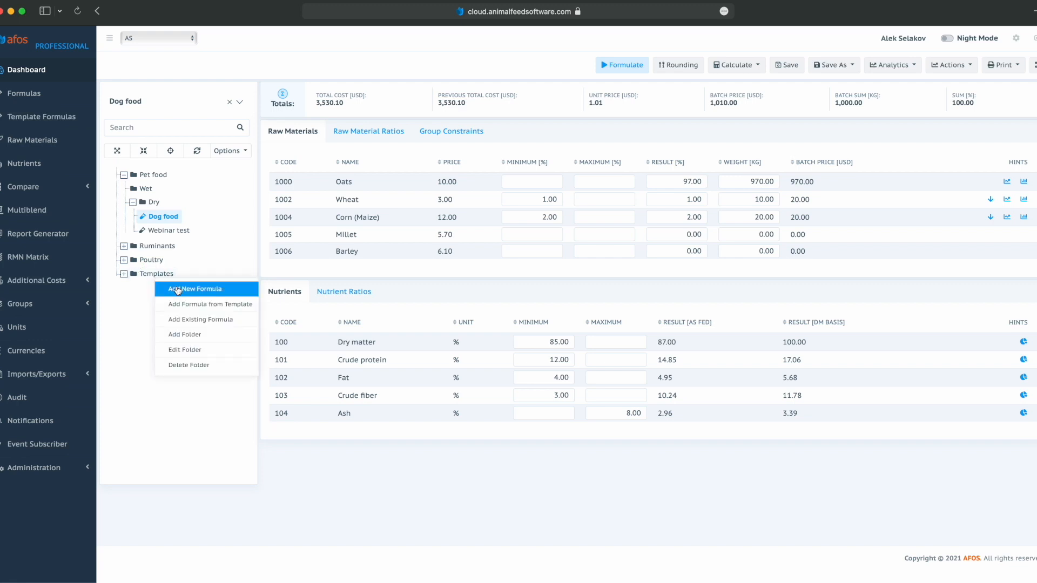
pyautogui.click(116, 325)
pyautogui.click(244, 153)
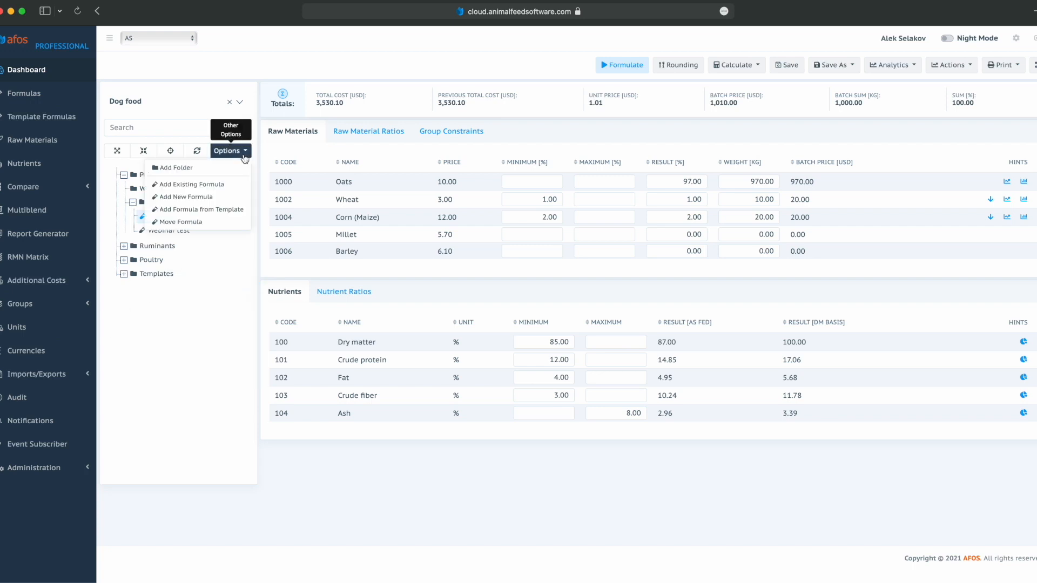
pyautogui.click(202, 200)
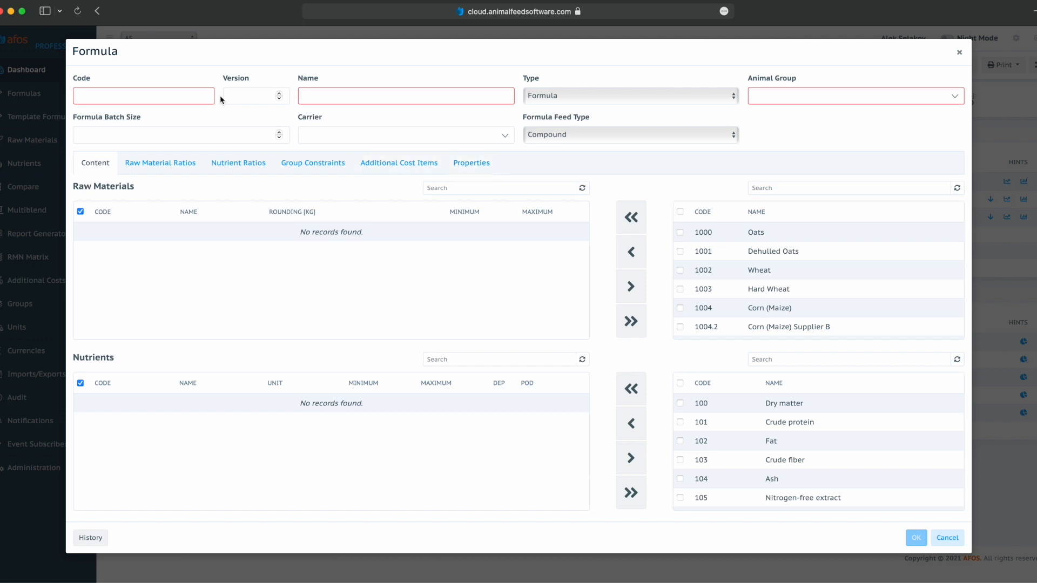
# - Give the new formula the code C1000, version 1 and the name "Simple formula"
pyautogui.click(167, 95)
pyautogui.write('C1000')
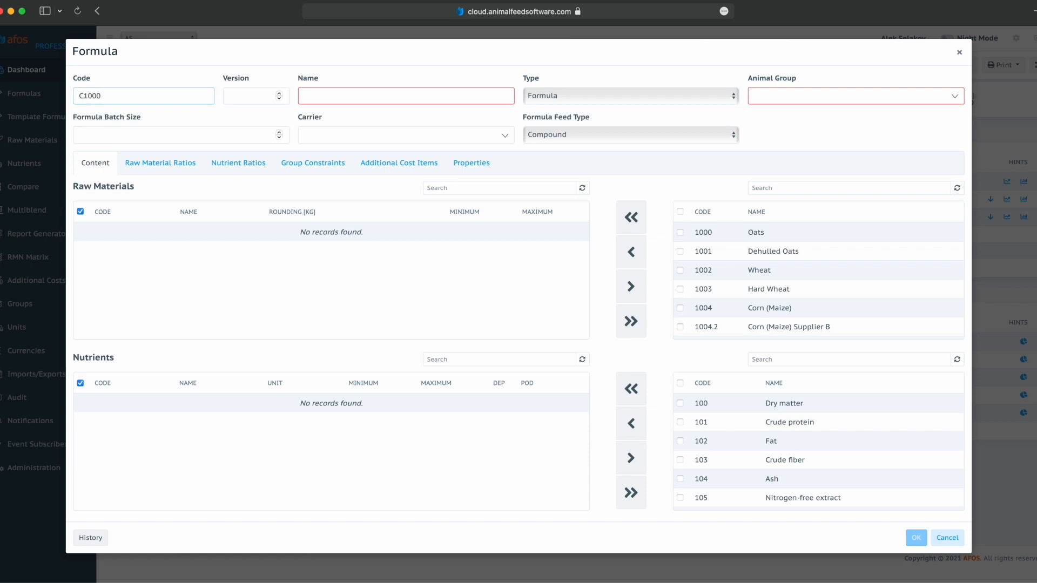
pyautogui.click(279, 93)
pyautogui.write('1')
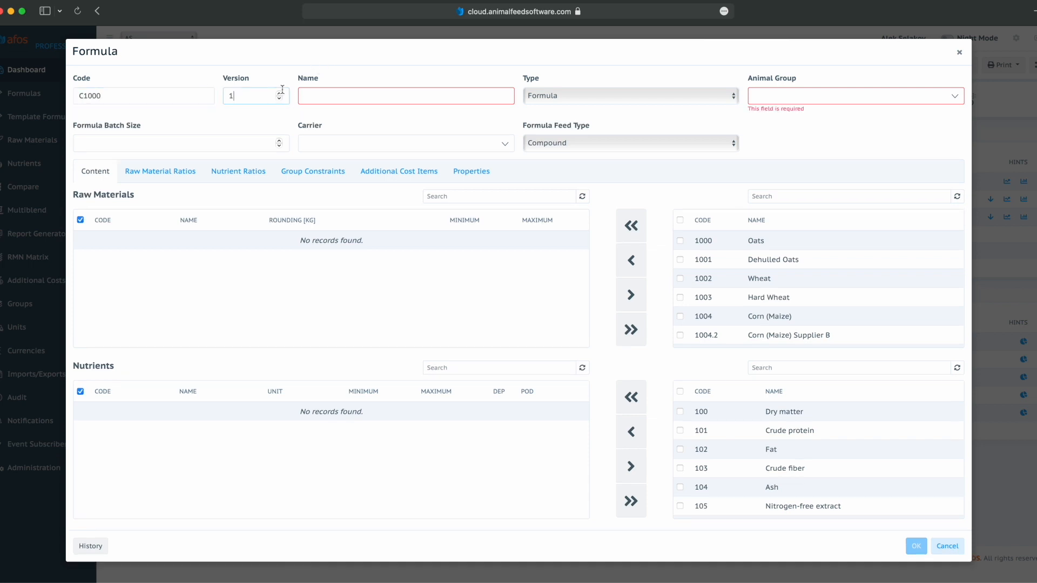
pyautogui.click(340, 95)
pyautogui.write('Simple formula')
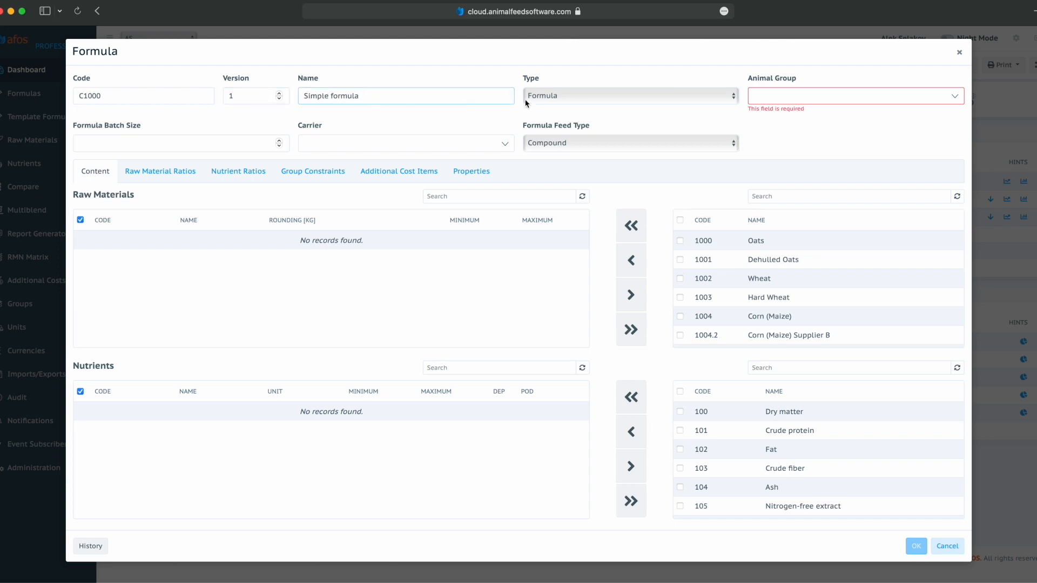
# - Keep the type as Formula, assign the Adult Dogs animal group, and keep Compound as the formula feed type
pyautogui.click(600, 93)
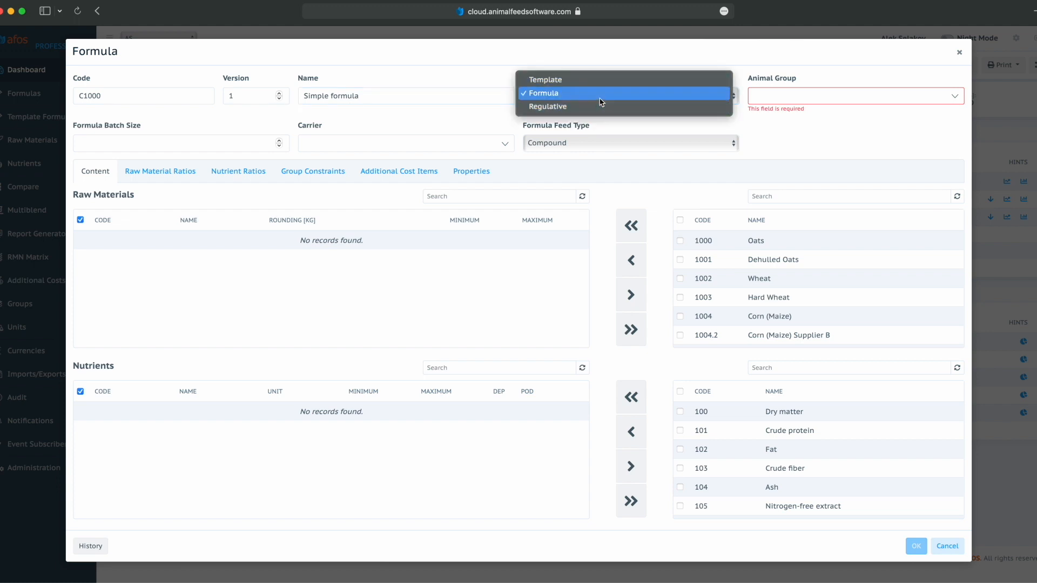
pyautogui.click(601, 99)
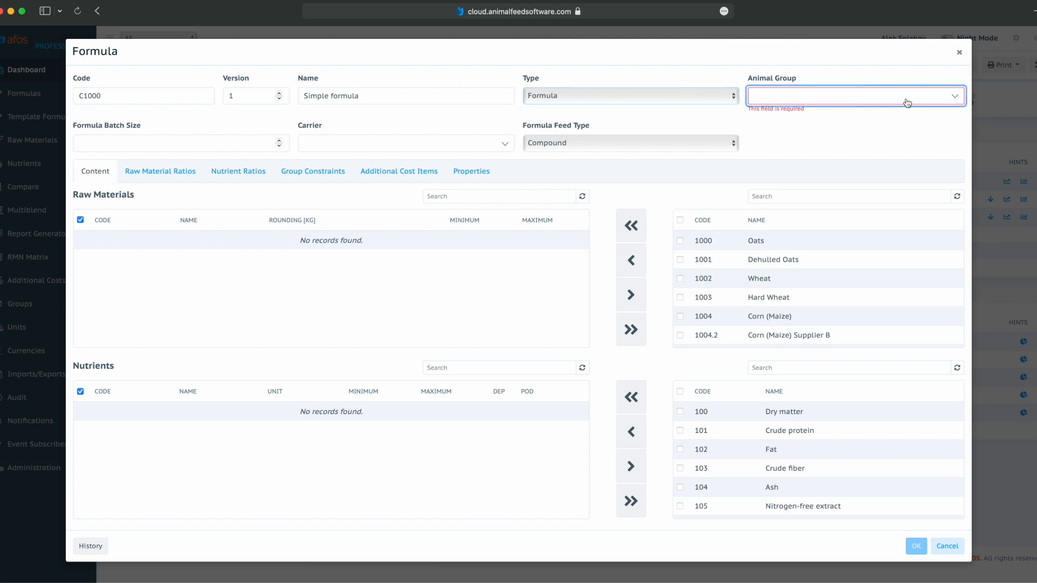
pyautogui.click(924, 100)
pyautogui.click(837, 165)
pyautogui.click(882, 98)
pyautogui.click(786, 187)
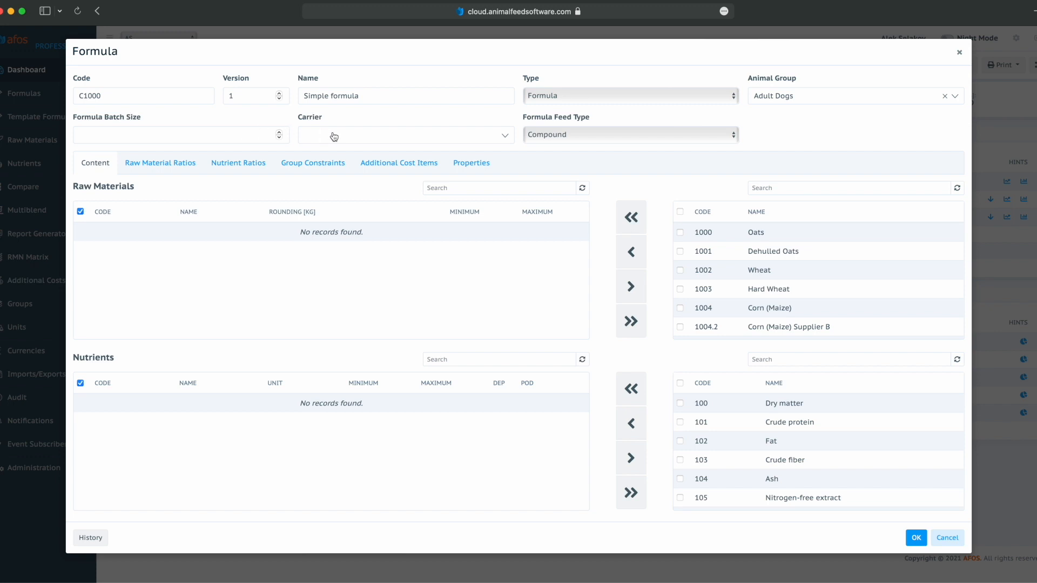
pyautogui.click(571, 134)
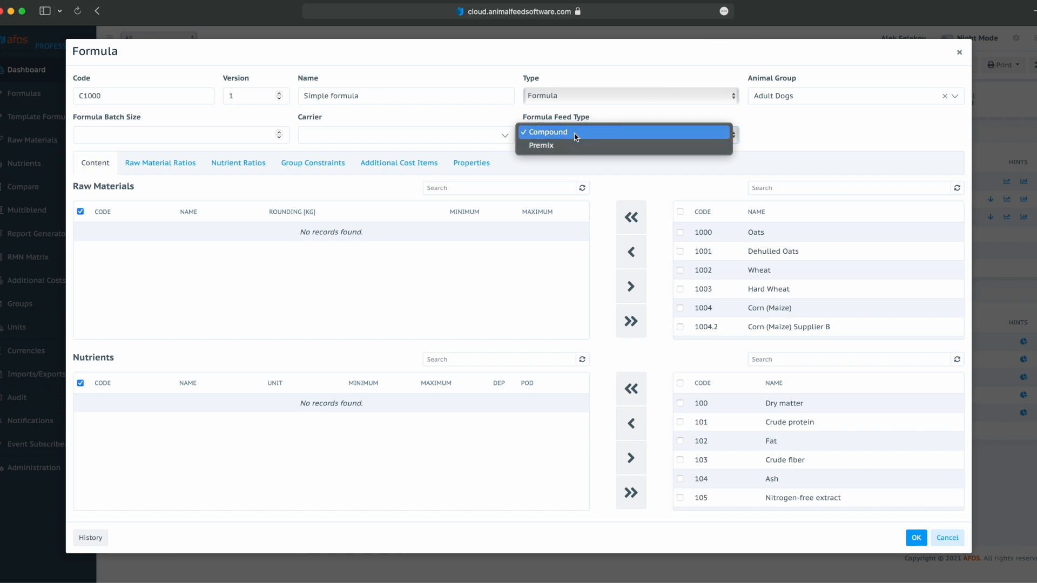
pyautogui.click(576, 136)
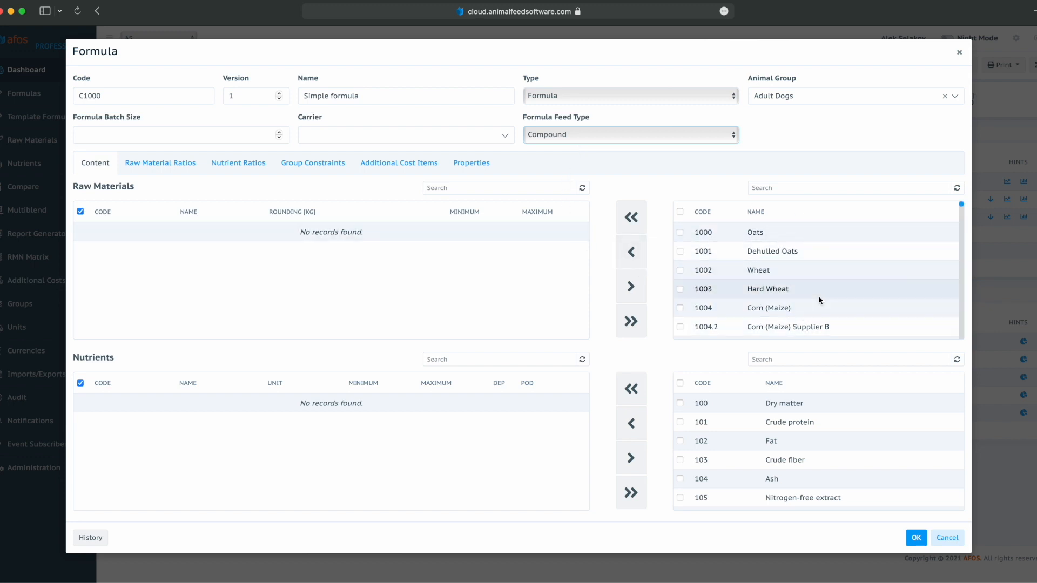
# - Add Oats, Dehulled Oats and Wheat to the formula's raw materials
pyautogui.doubleClick(757, 231)
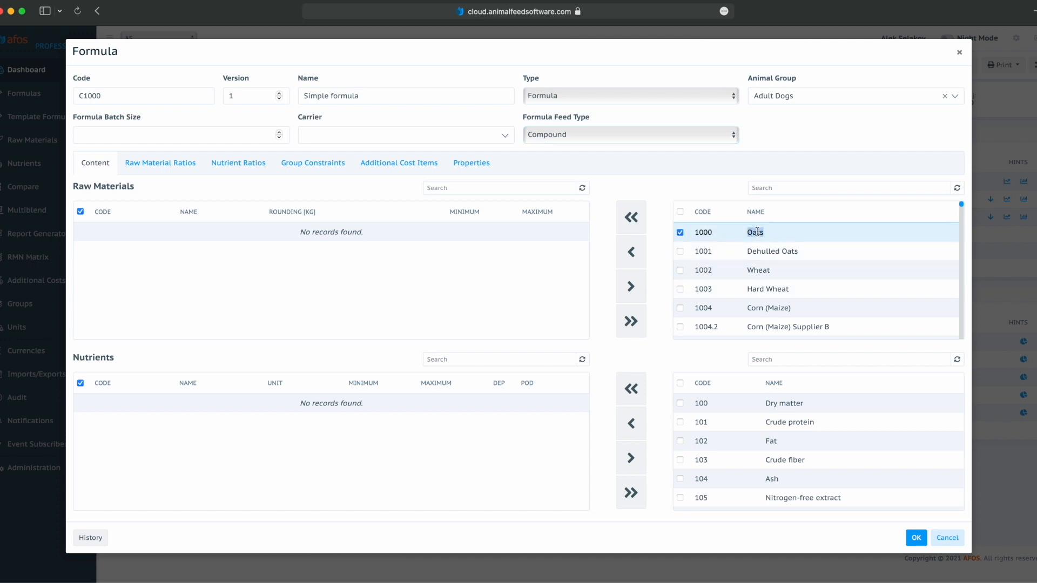
pyautogui.click(680, 232)
pyautogui.click(679, 251)
pyautogui.click(630, 252)
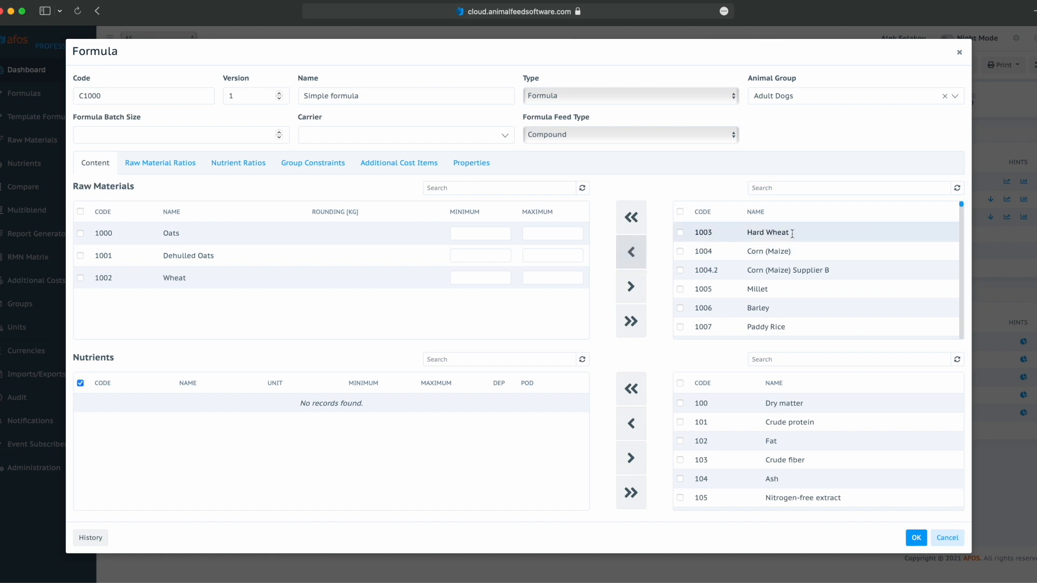
# - Search the available raw materials for "corn" and add Corn Cobs to the formula
pyautogui.click(819, 189)
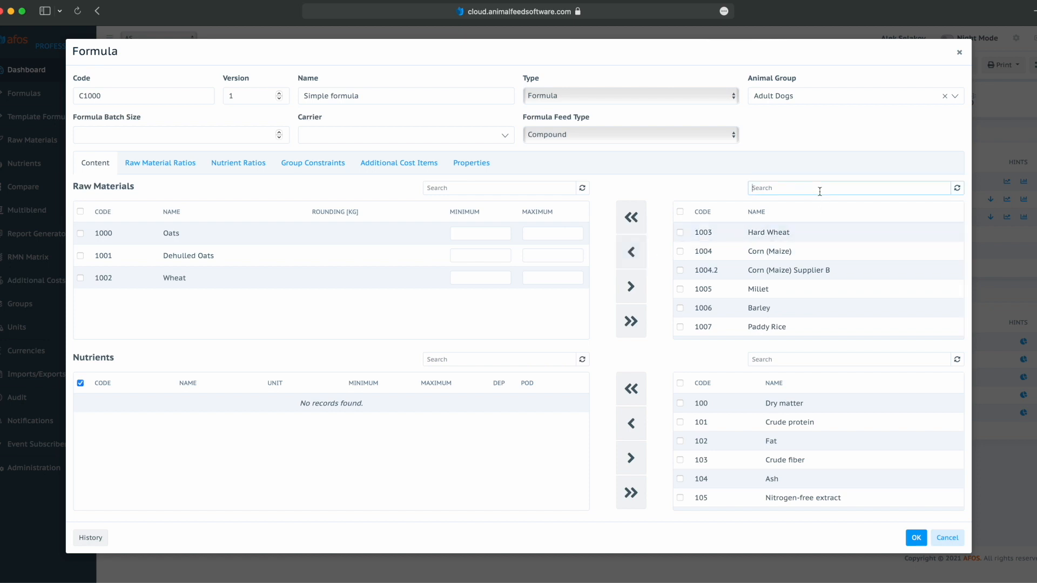
pyautogui.write('cornn')
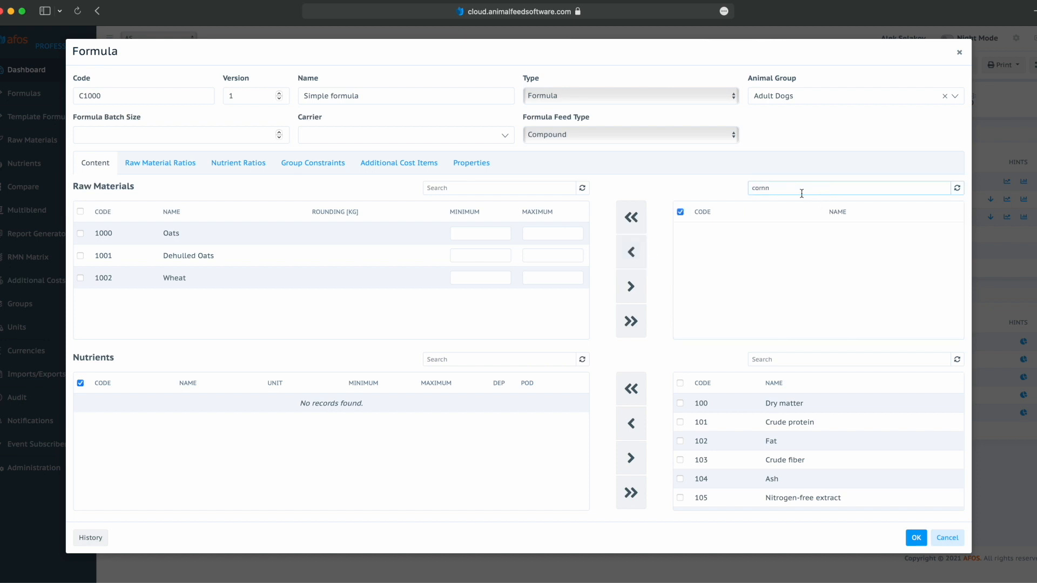
pyautogui.press('BackSpace')
pyautogui.doubleClick(783, 289)
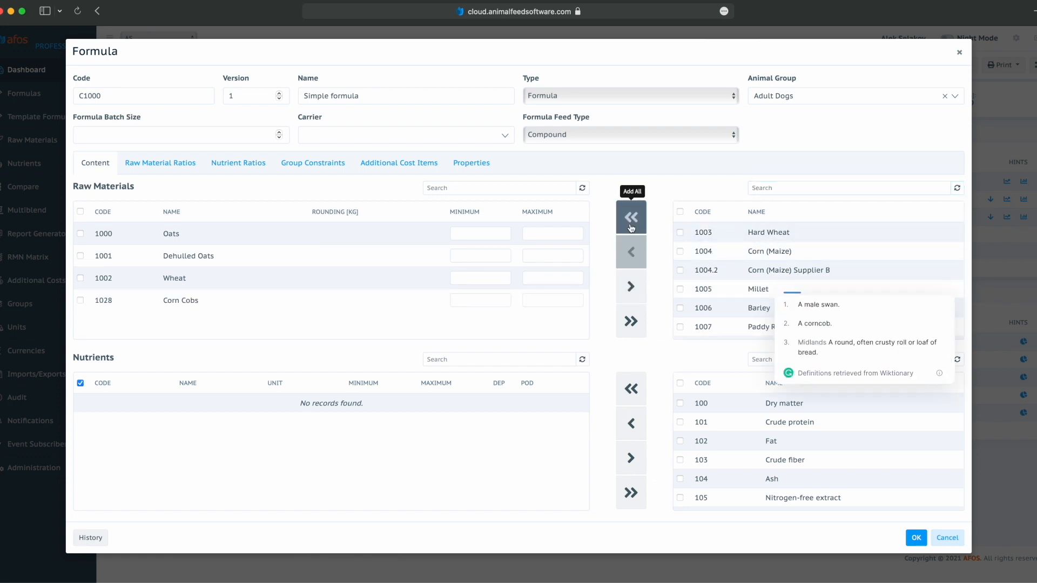
pyautogui.click(645, 354)
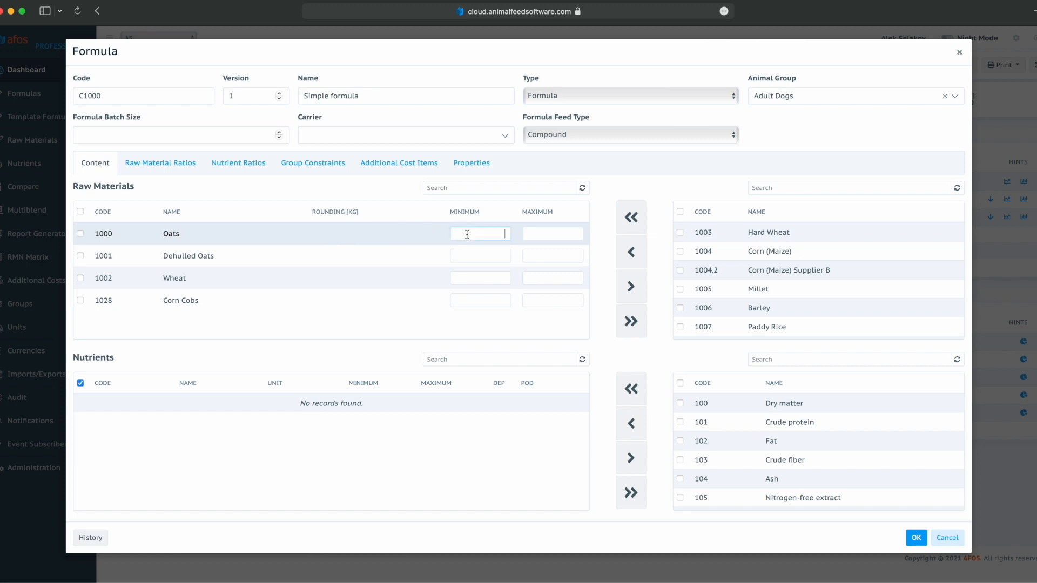
# - Set the raw material limits to a minimum of 5 for Oats and a maximum of 10 for Dehulled Oats
pyautogui.click(535, 257)
pyautogui.write('10')
pyautogui.press('Tab')
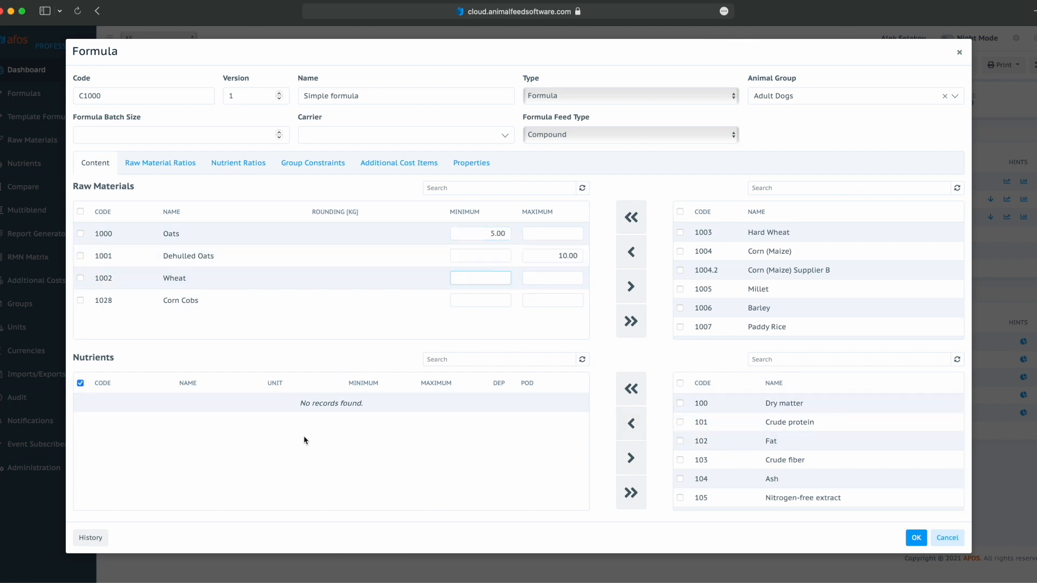
# - Add Dry matter, Crude protein, Fat and Crude fiber to the formula's nutrients
pyautogui.doubleClick(750, 403)
pyautogui.click(680, 405)
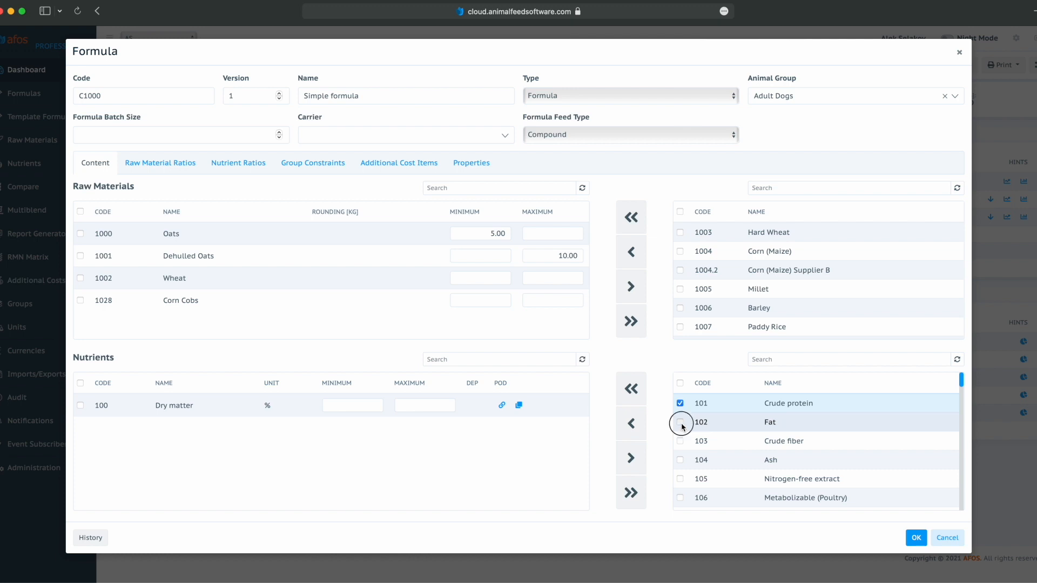
pyautogui.click(680, 423)
pyautogui.click(679, 441)
pyautogui.click(631, 424)
# - Search the available nutrients for "vita" and add Vitamin E to the formula
pyautogui.click(756, 359)
pyautogui.write('vita')
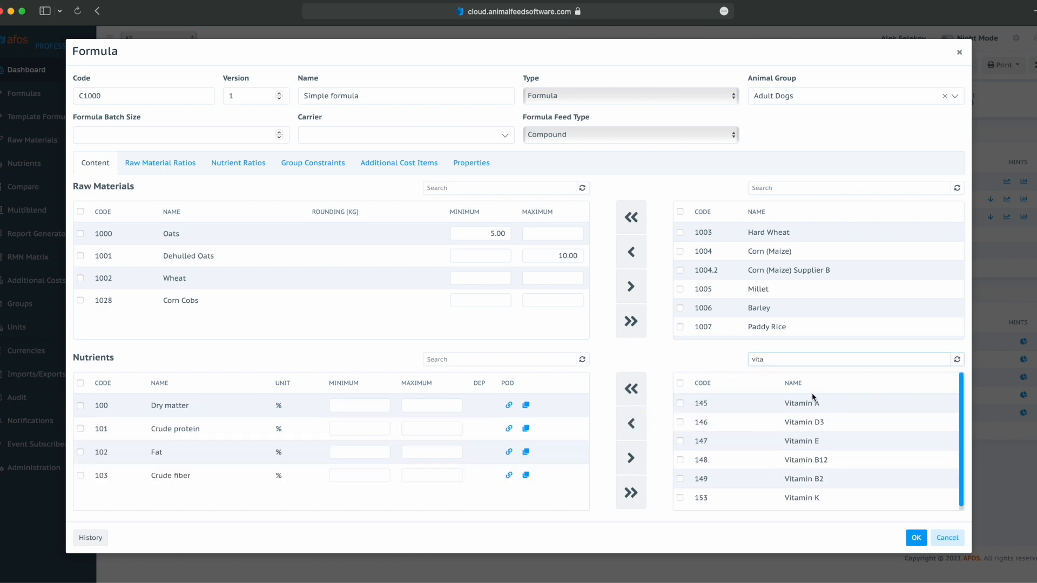
pyautogui.doubleClick(801, 441)
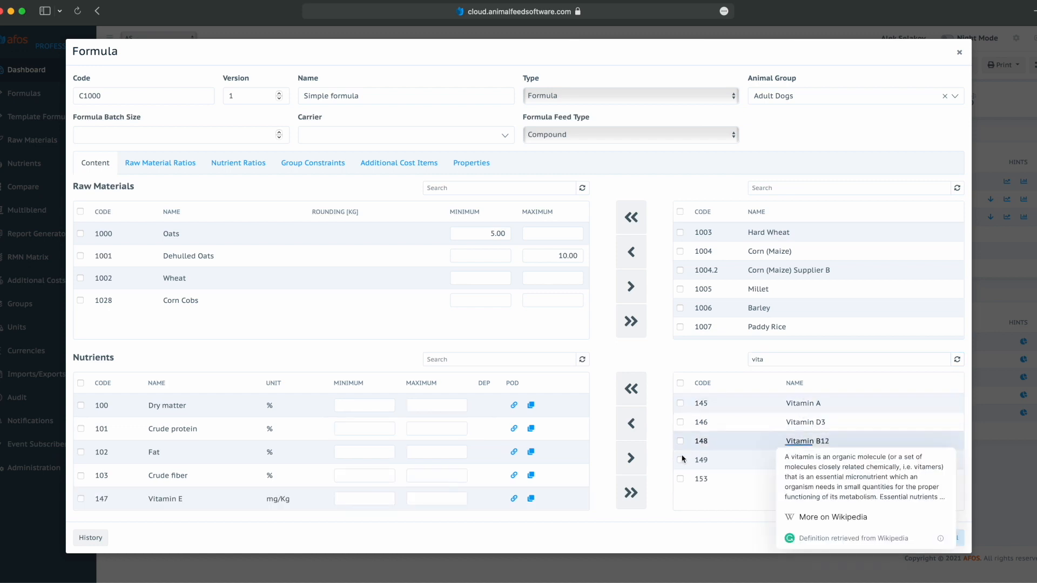
pyautogui.click(662, 525)
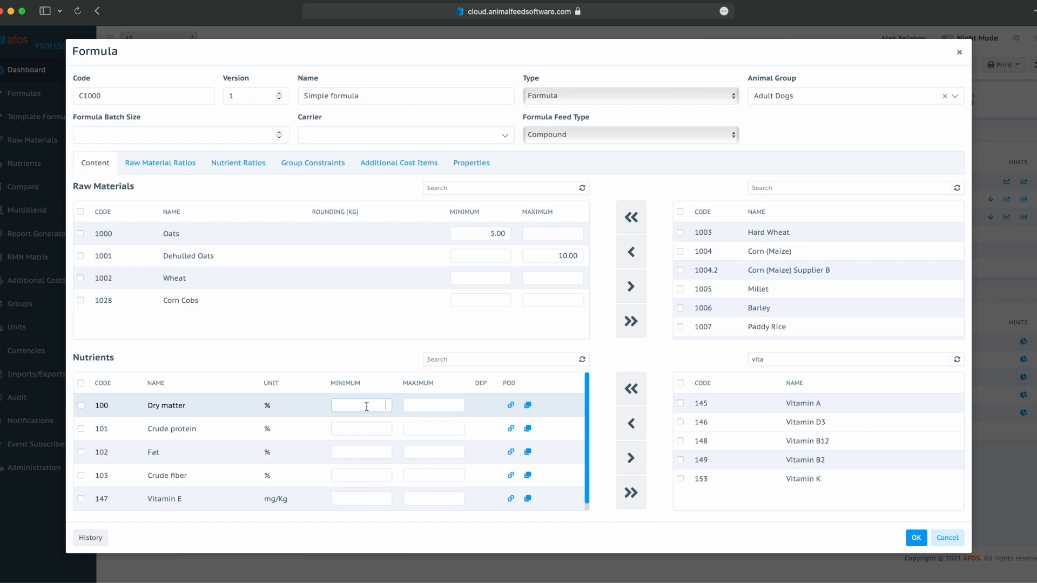
# - Set the nutrient minimums to 95 for Dry matter, 10 for Crude protein and 5 for Fat
pyautogui.click(339, 430)
pyautogui.write('10')
pyautogui.click(381, 453)
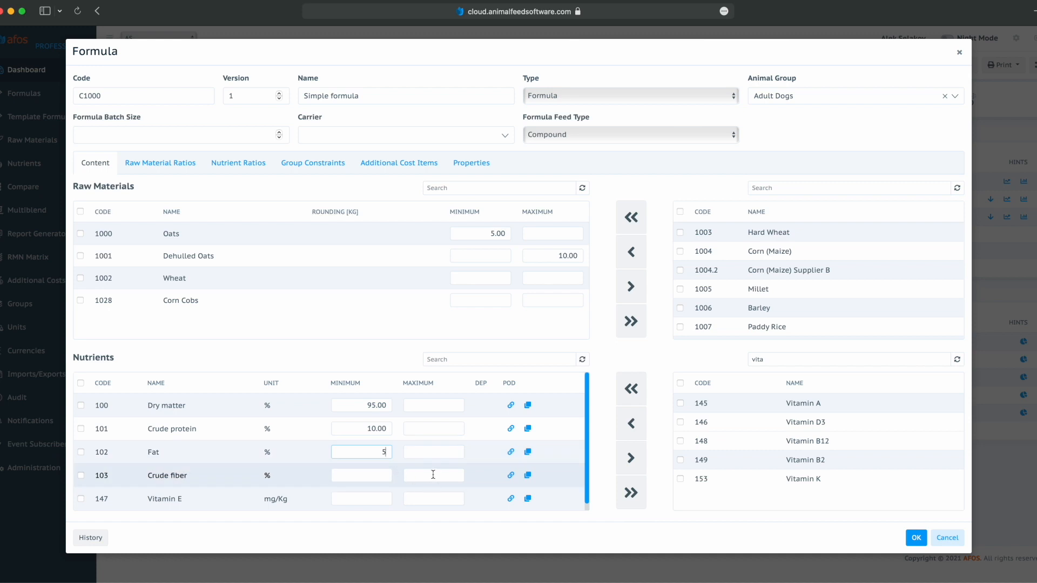
pyautogui.click(482, 489)
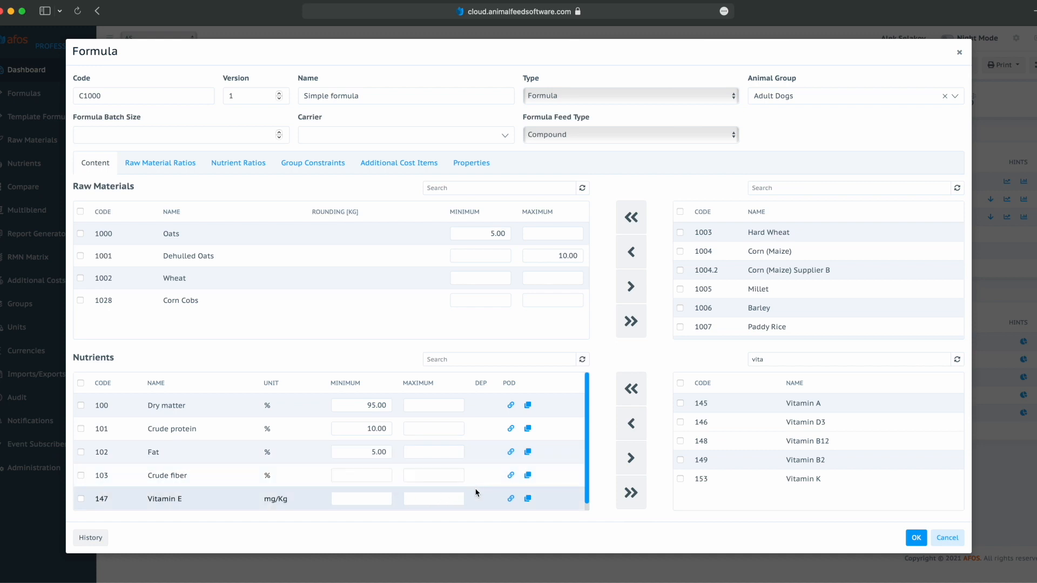
# - Confirm the new formula and move Simple formula into the Pet food folder
pyautogui.click(916, 536)
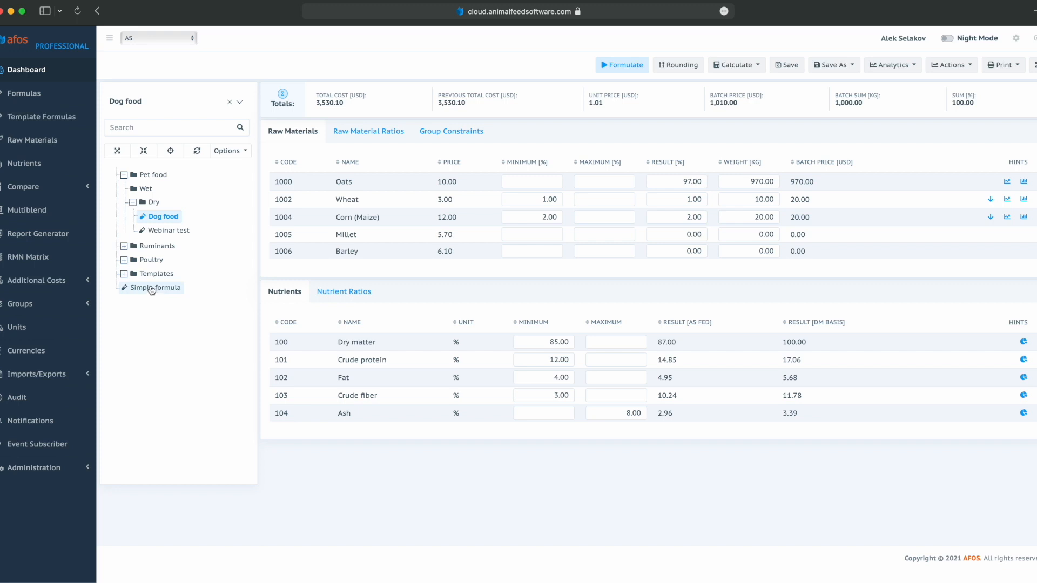
pyautogui.moveTo(149, 290); pyautogui.dragTo(149, 176)
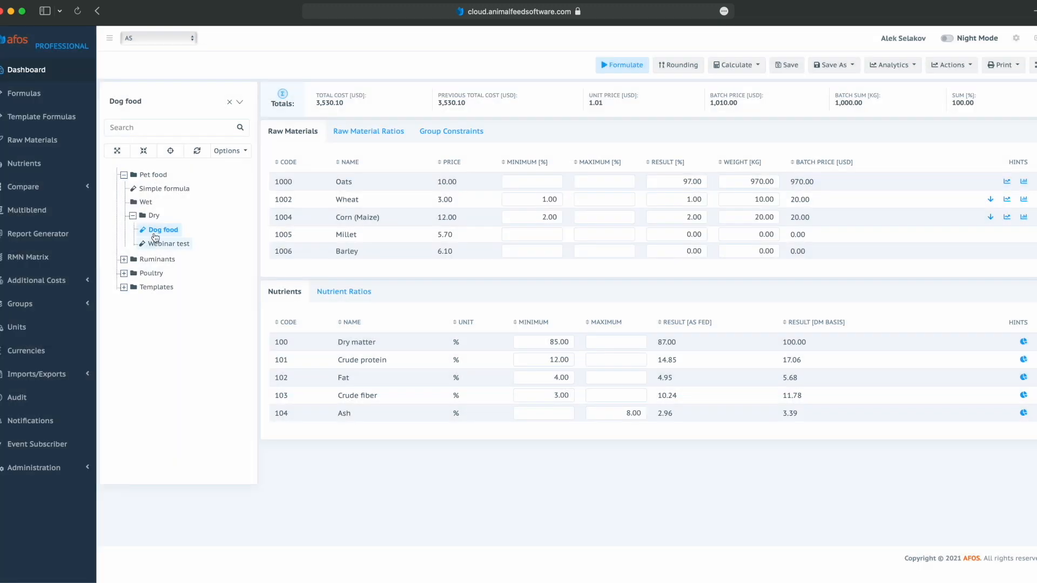
# - Open Simple formula and run the least-cost formulation, accepting the Deep Feasibility Analysis
pyautogui.click(167, 189)
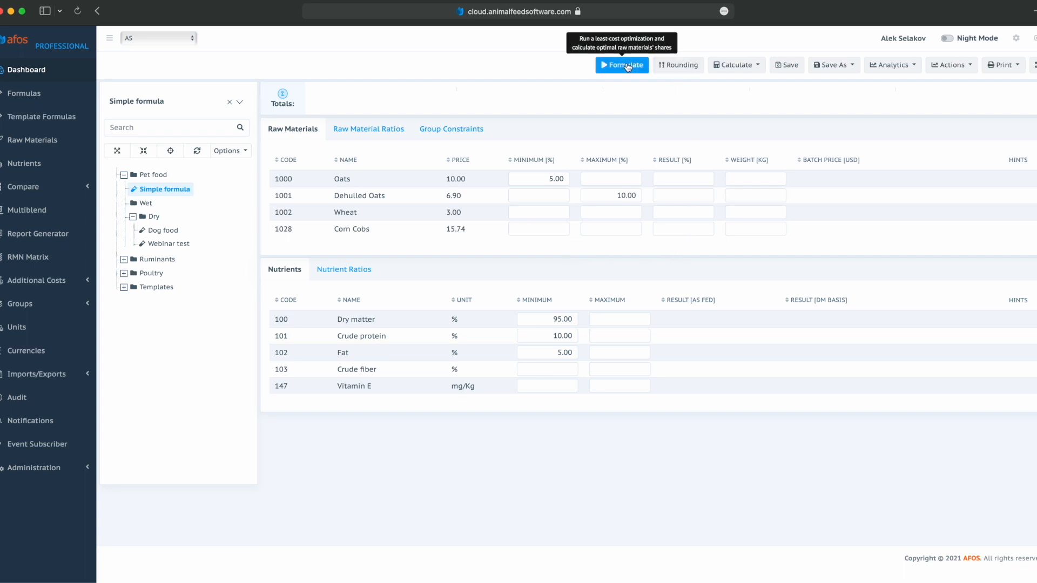
pyautogui.click(628, 66)
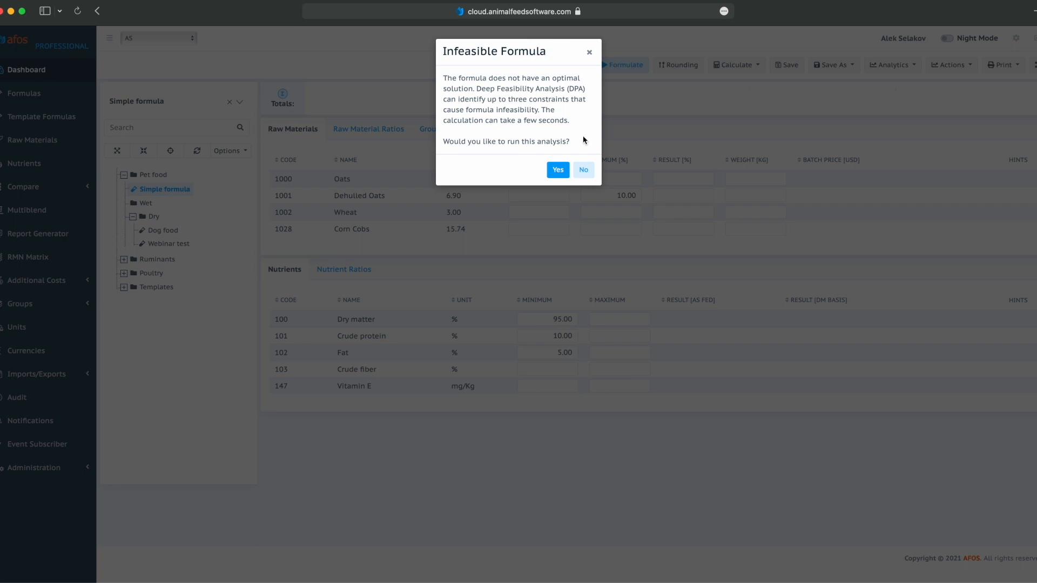
pyautogui.click(558, 171)
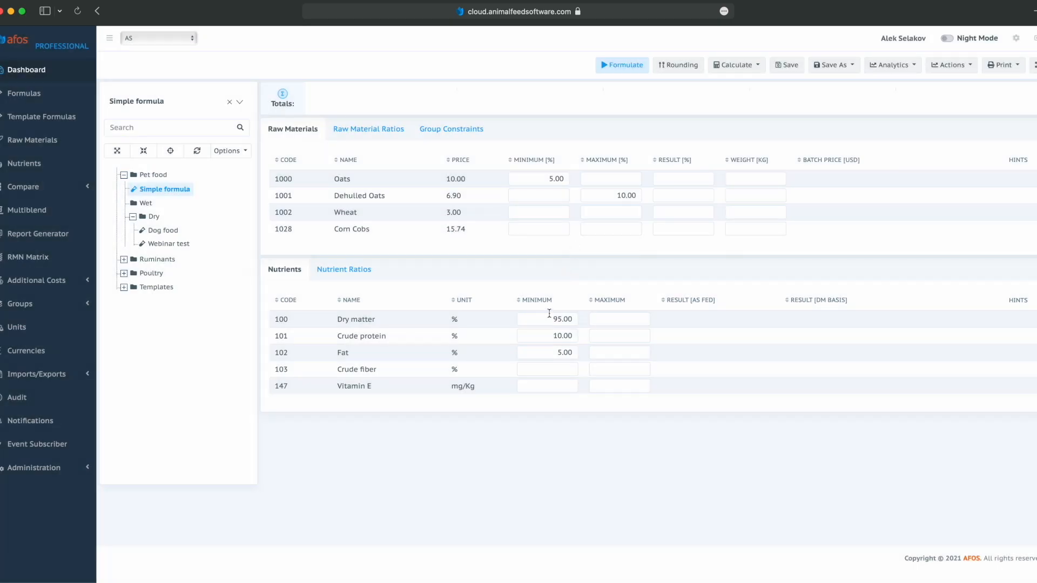
# - Change the nutrient minimums to 1 for Fat, 1 for Crude protein and 90 for Dry matter
pyautogui.moveTo(542, 351); pyautogui.dragTo(579, 352)
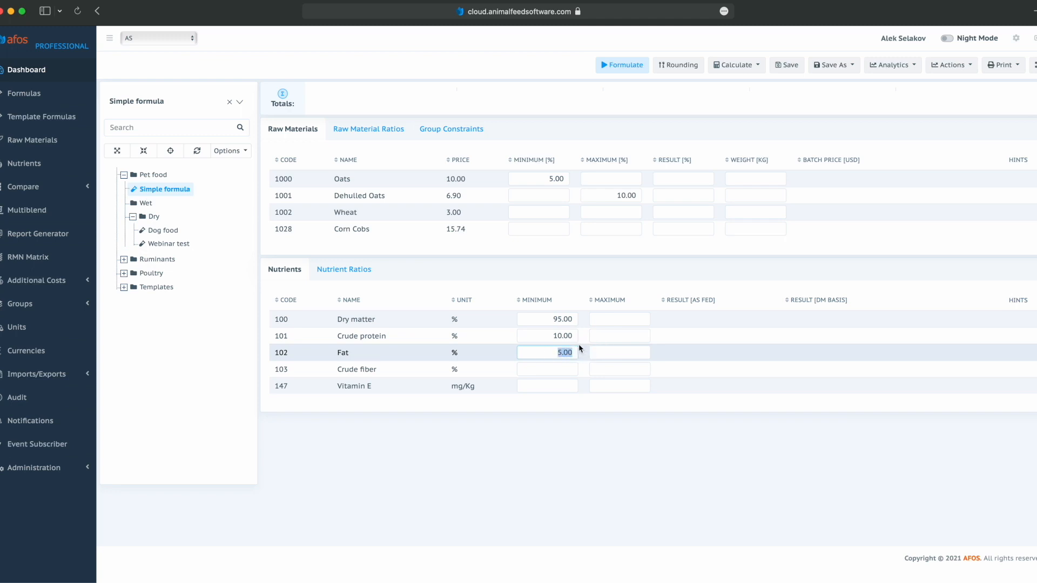
pyautogui.write('1')
pyautogui.click(578, 335)
pyautogui.write('1')
pyautogui.click(549, 319)
pyautogui.write('90.00')
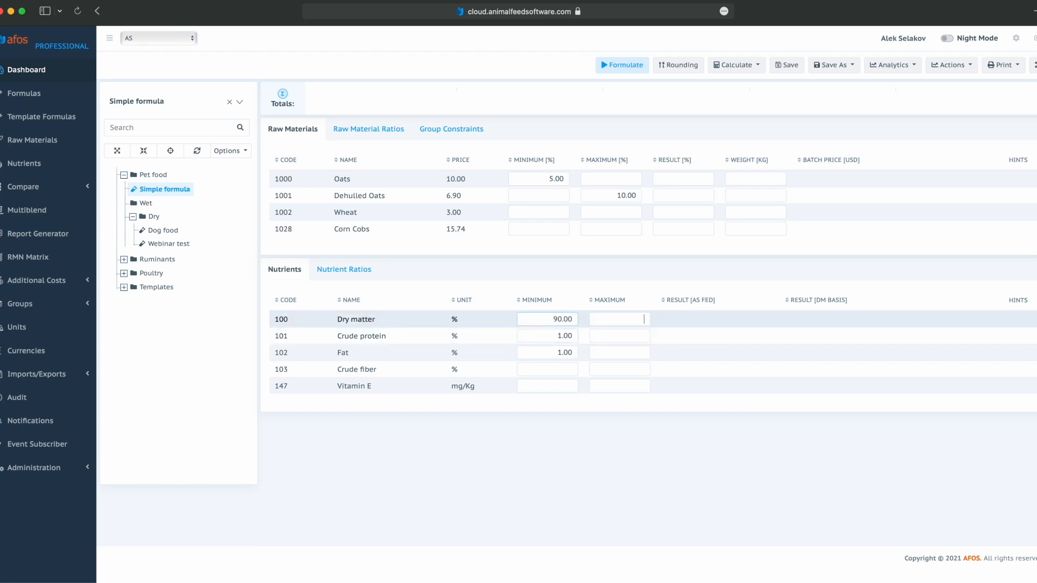
# - Formulate again with the changed minimums and run the Deep Feasibility Analysis to find the limiting constraints
pyautogui.click(626, 65)
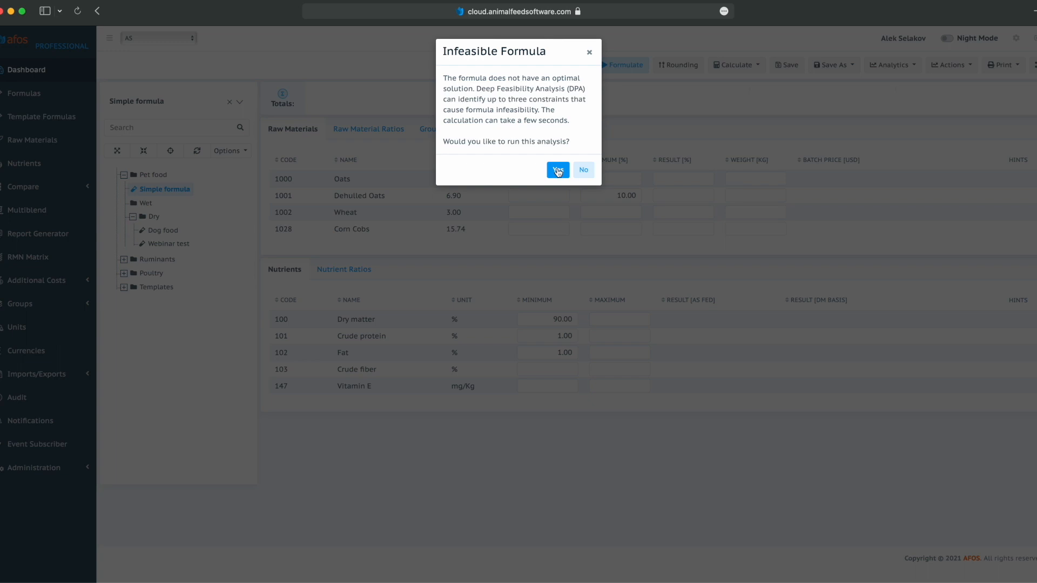
pyautogui.click(558, 171)
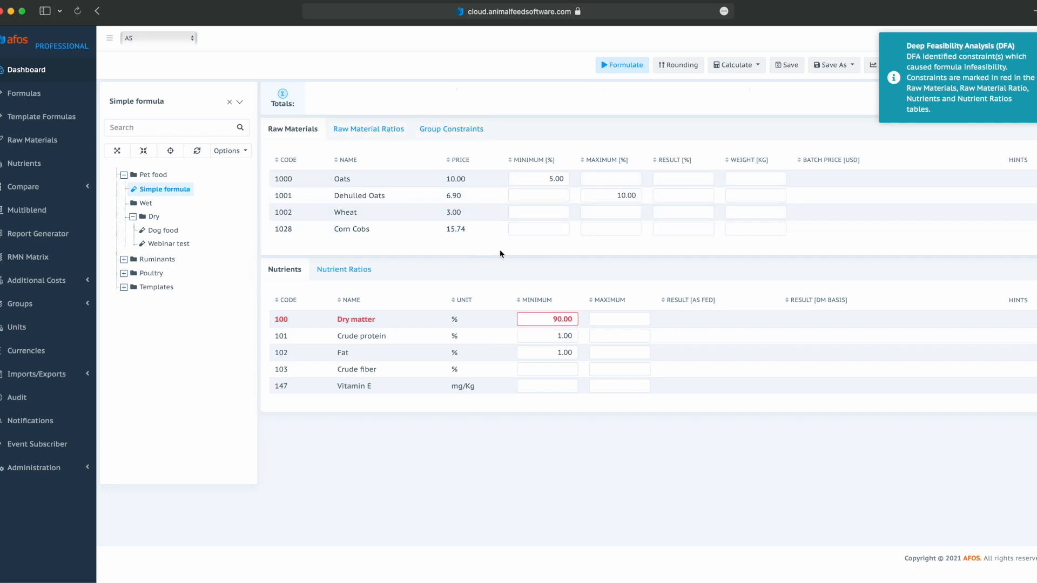
# - Set the Dry matter minimum to 85, then reformulate and save the formula
pyautogui.moveTo(550, 321); pyautogui.dragTo(608, 317)
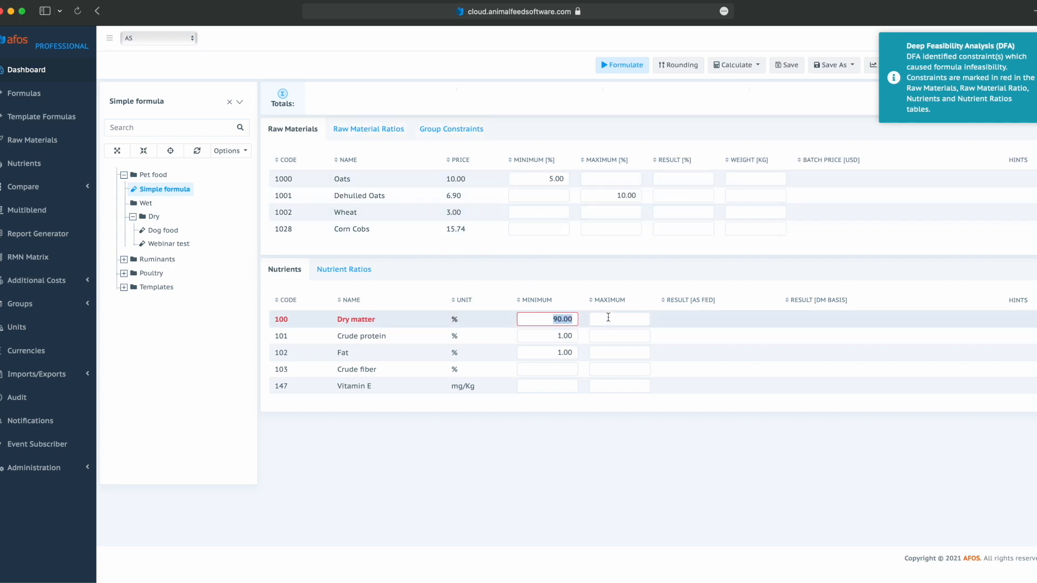
pyautogui.write('85')
pyautogui.press('Tab')
pyautogui.click(619, 67)
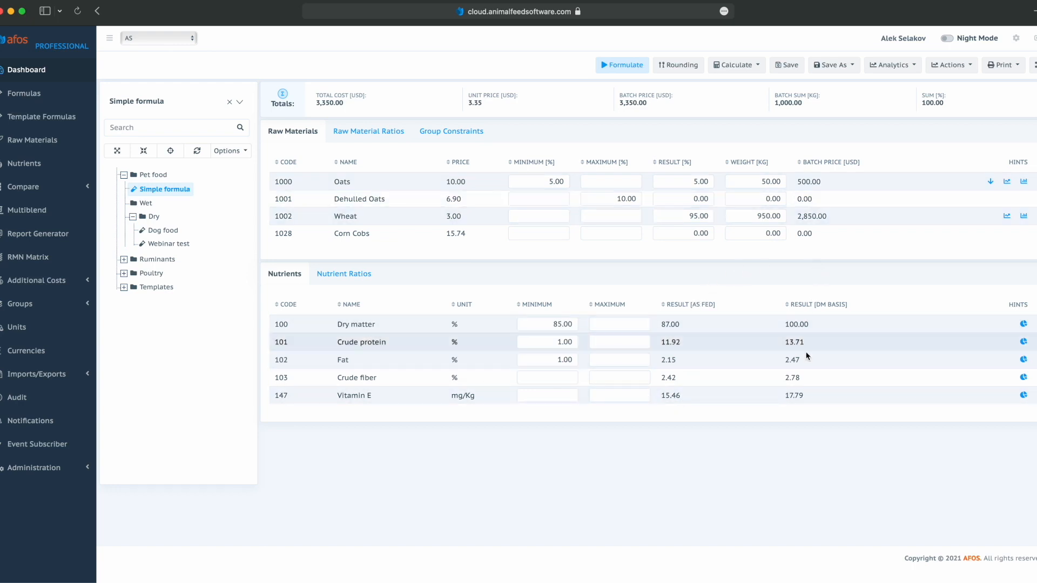
pyautogui.click(788, 66)
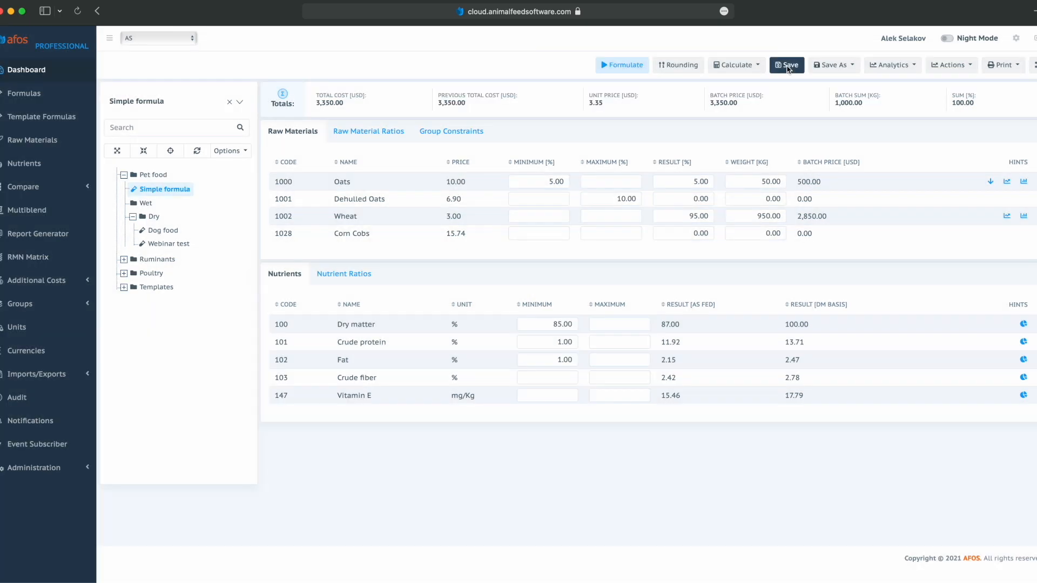